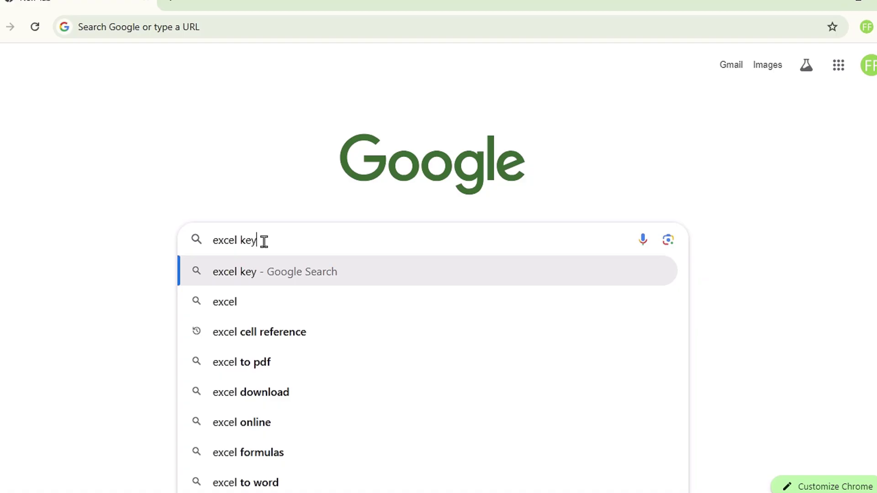
Step: Search Google for 'excel keyboard shortcuts' and browse Microsoft's Keyboard shortcuts in Excel support page
text(board s)
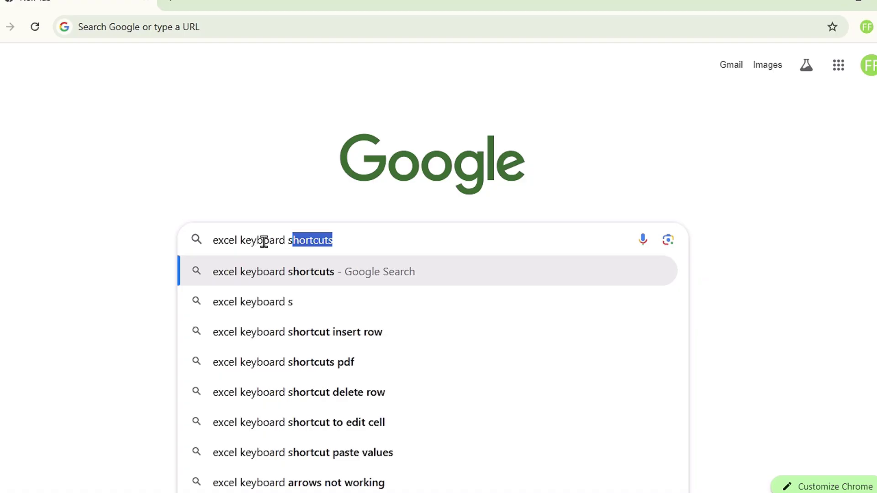
key(Return)
click(189, 232)
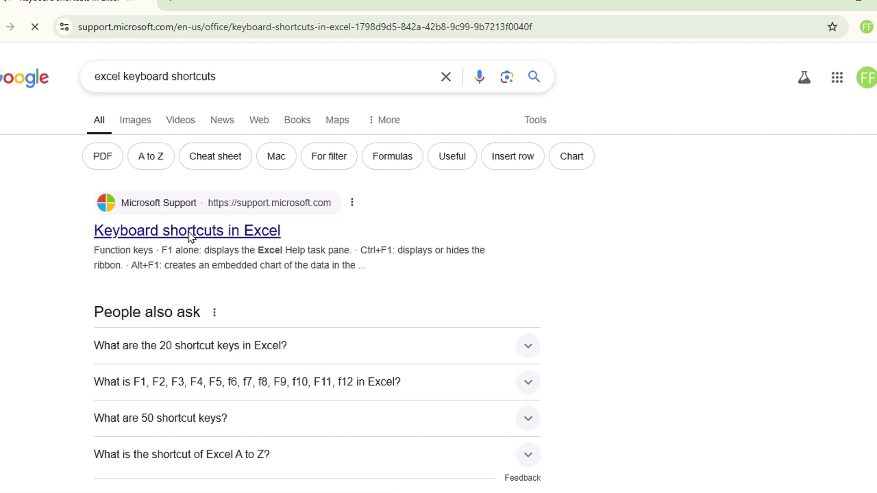
scroll(329, 269, down, 10)
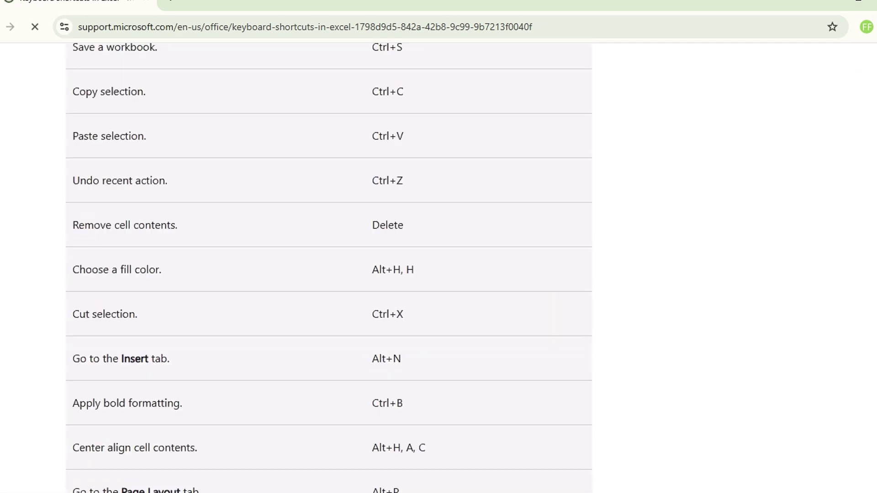
scroll(328, 270, down, 4)
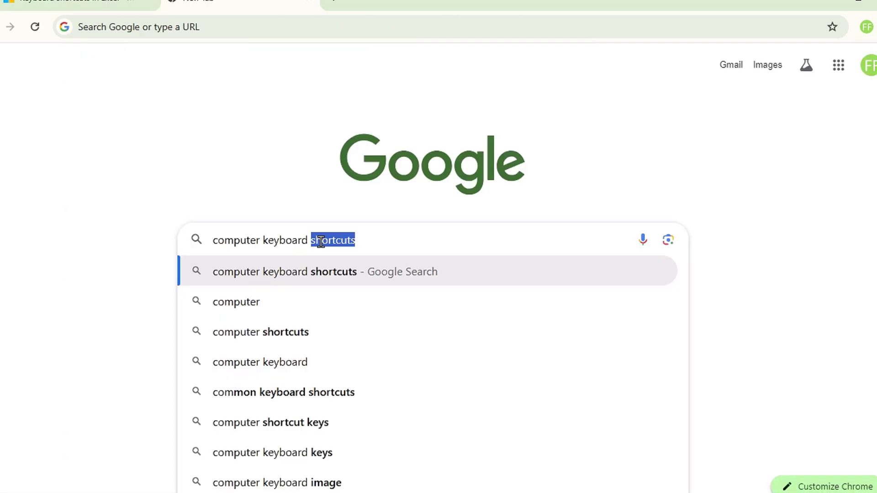
Step: Search for computer keyboard shortcuts and scroll through Microsoft's Windows keyboard shortcuts page
text(shortc)
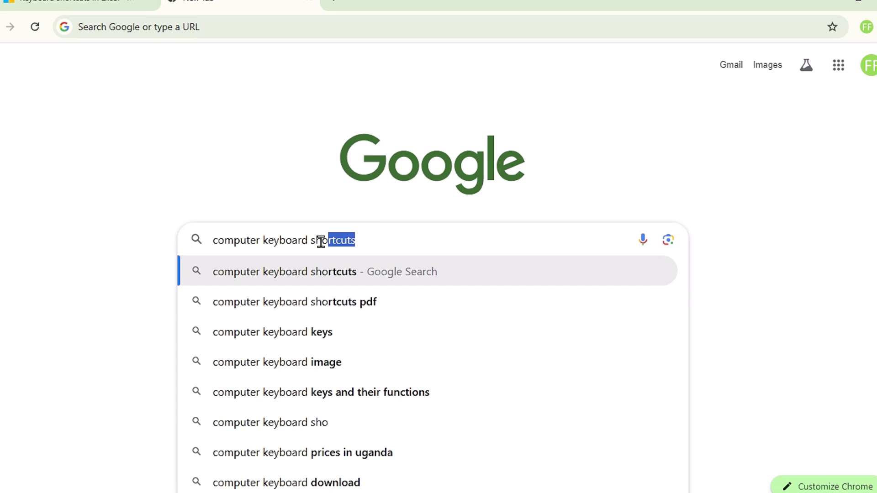
text(ut)
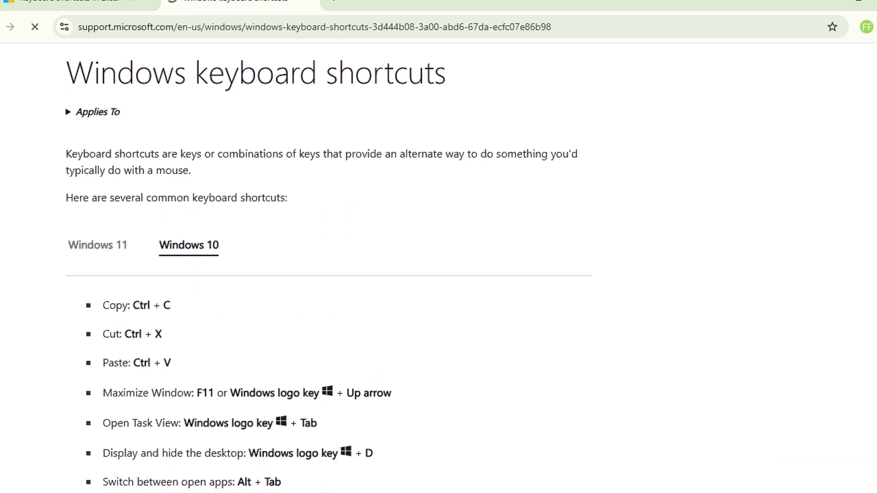
scroll(329, 270, down, 4)
scroll(329, 269, down, 3)
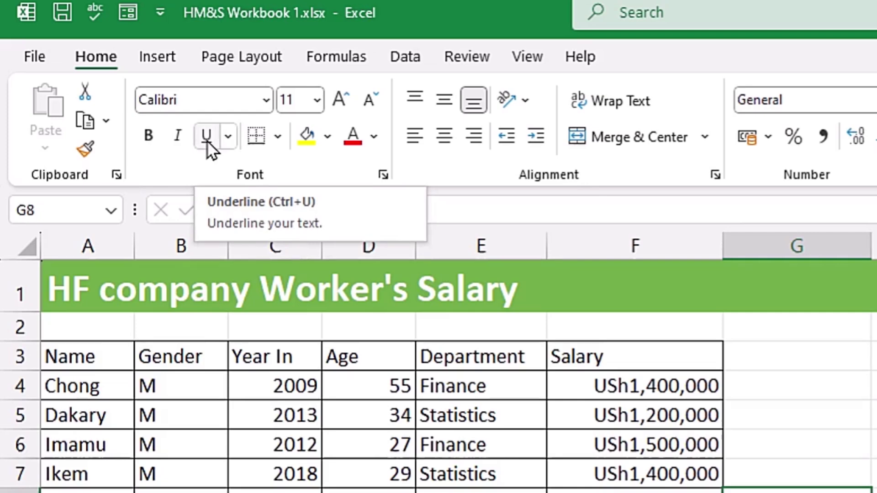
Step: Bold the header cells A3:F3, Name through Salary, using the Home tab Bold button
drag(90, 354, 480, 361)
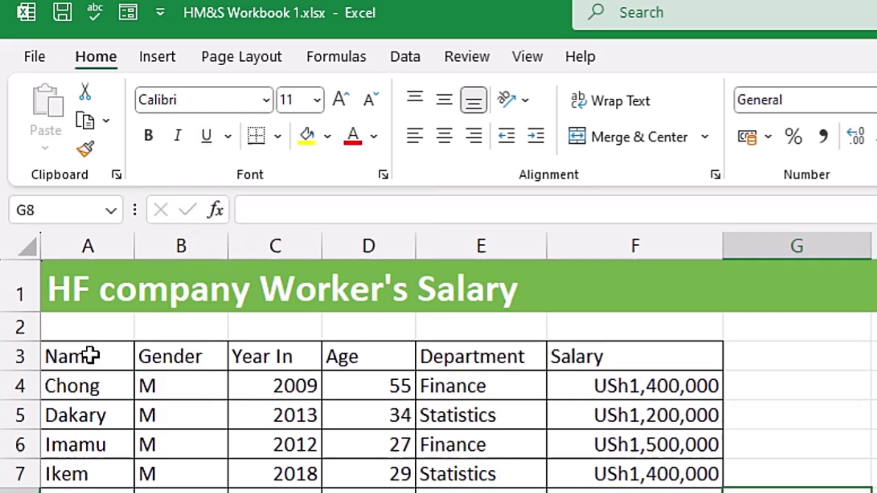
drag(569, 385, 763, 380)
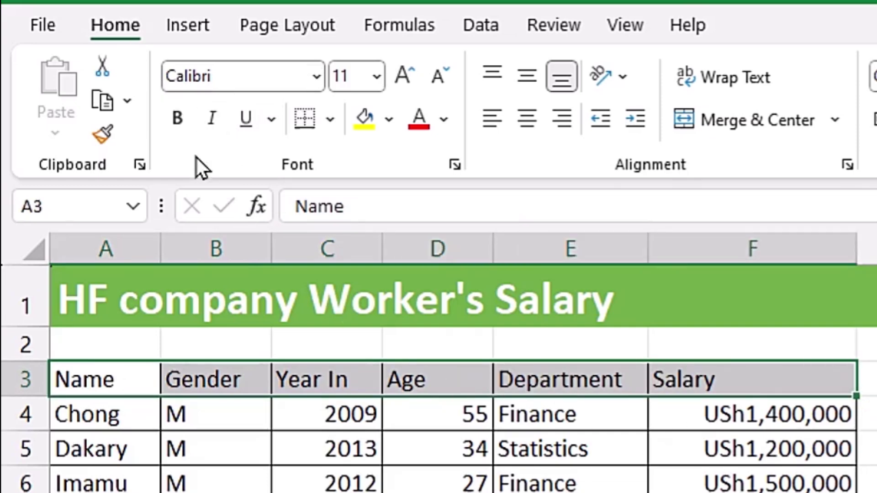
click(178, 119)
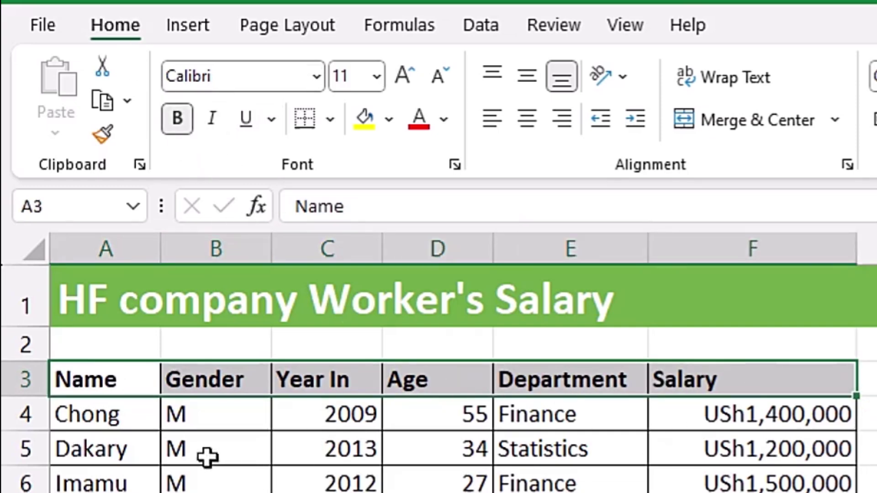
key(Down)
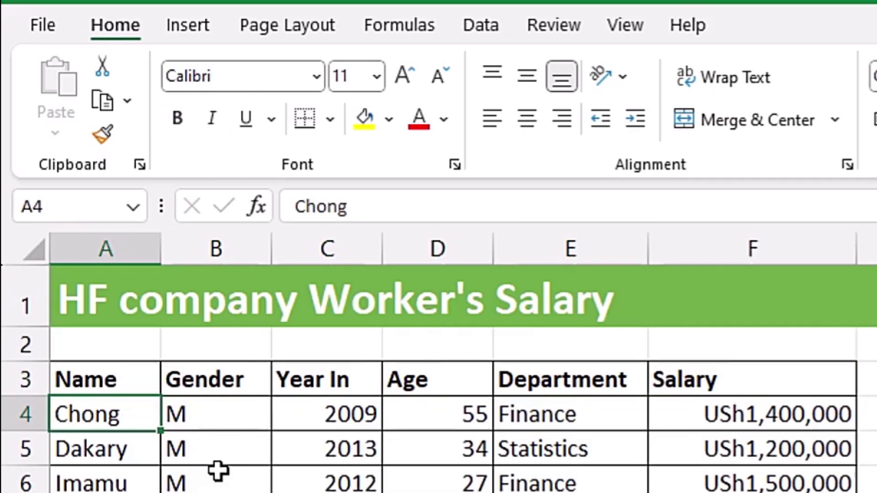
Step: Undo the bold with Ctrl+Z, reapply it with Ctrl+B, and deselect to check
key(ctrl+z)
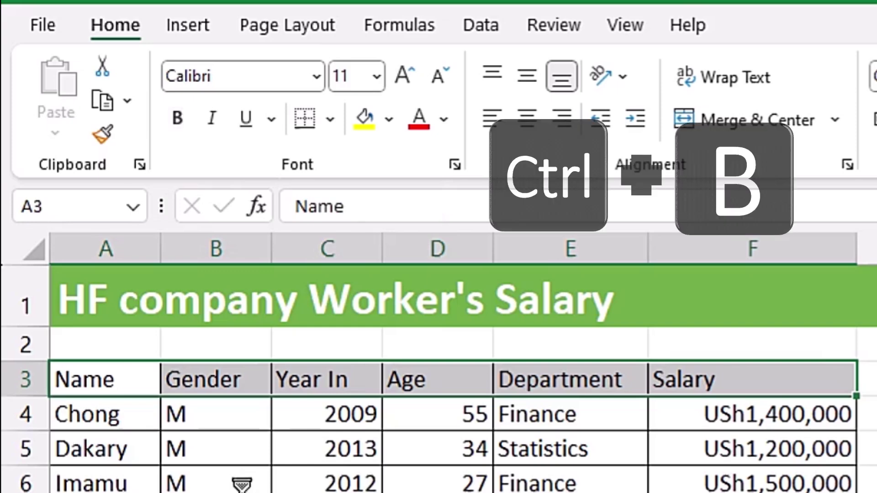
key(ctrl+b)
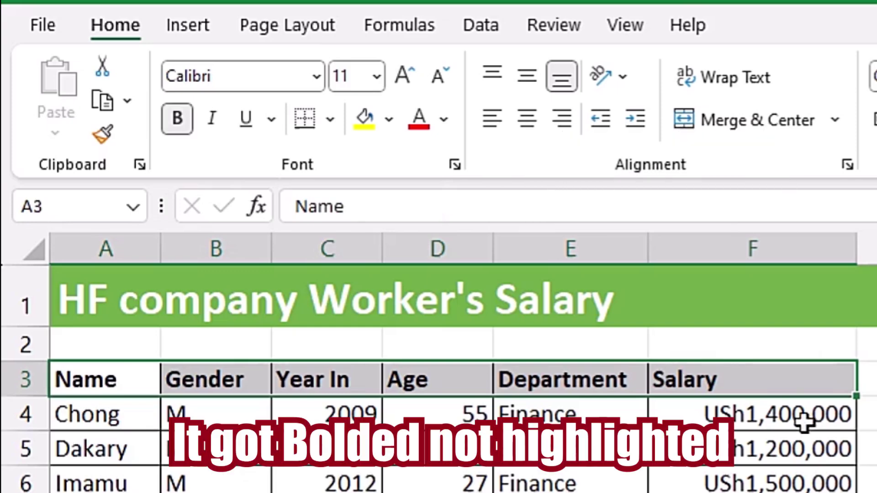
click(868, 446)
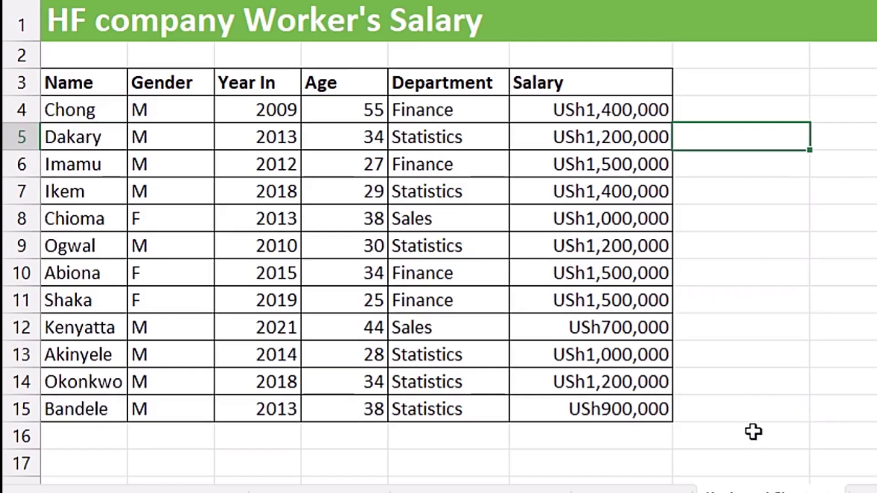
Step: Sum salaries F4:F15 with =SUM in G16, then with Alt+= in F16, giving USh14,500,000
click(751, 431)
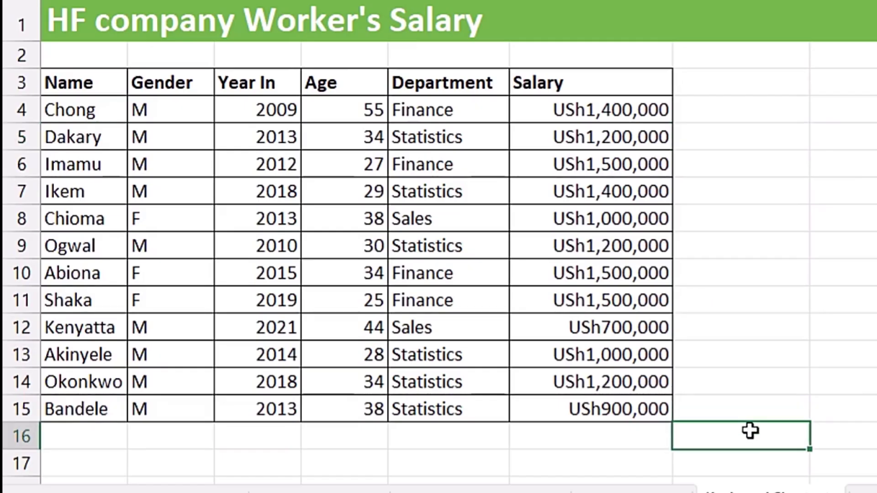
text(=sum)
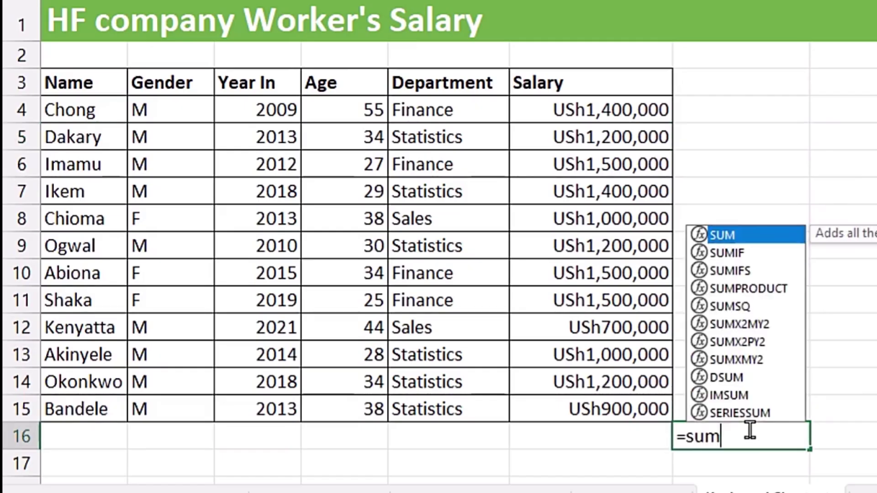
key(Tab)
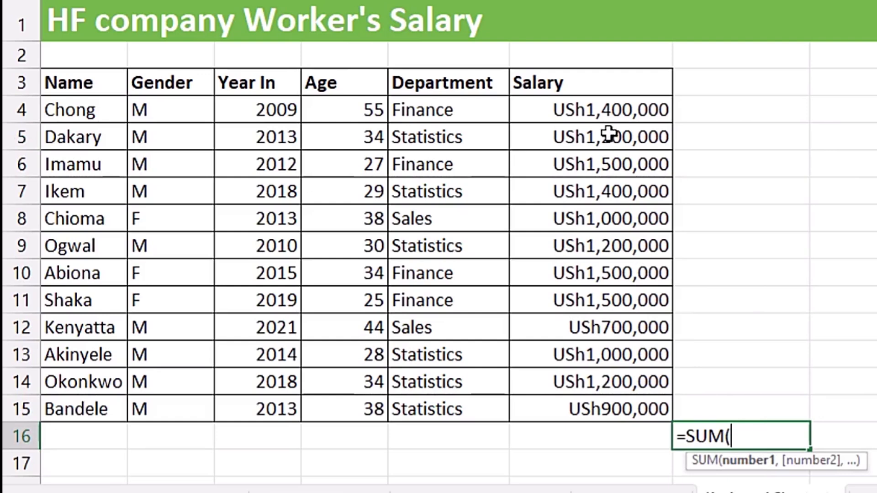
drag(599, 105, 597, 400)
key(shift+Tab)
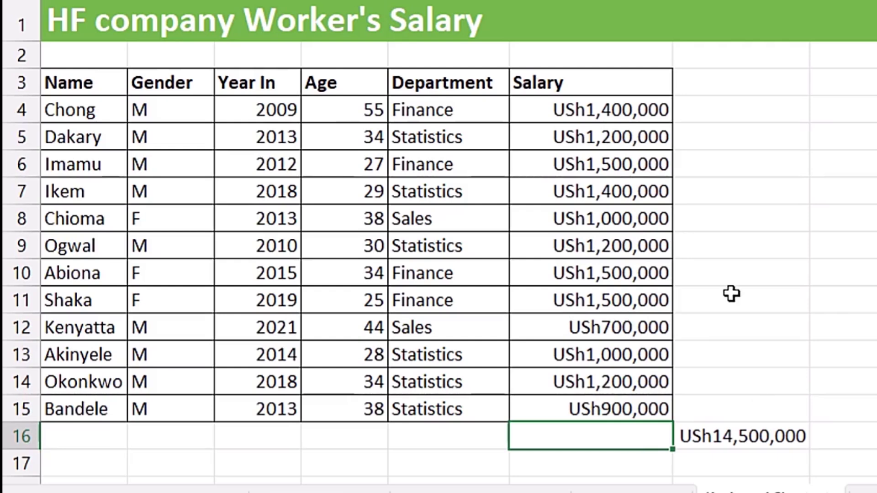
key(alt+equal)
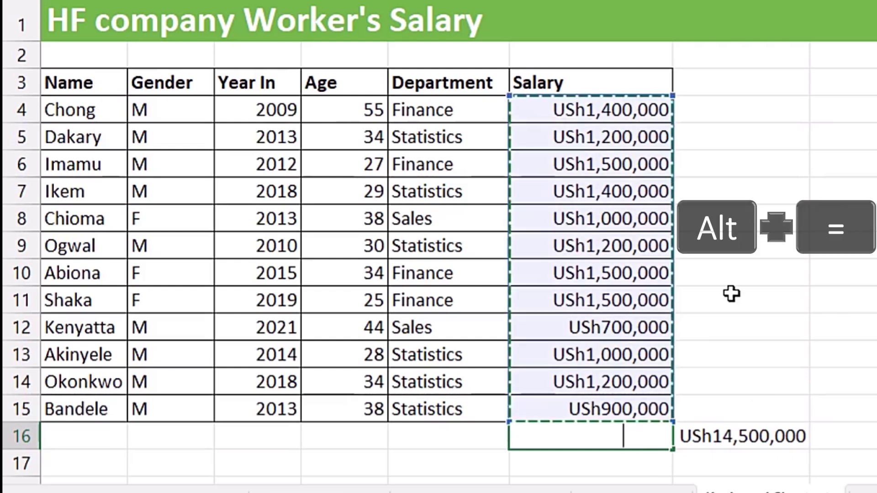
key(Return)
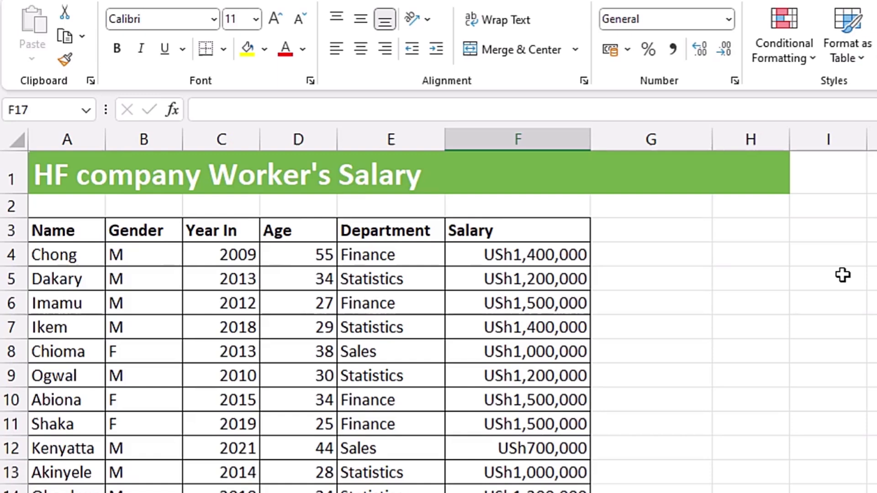
key(alt)
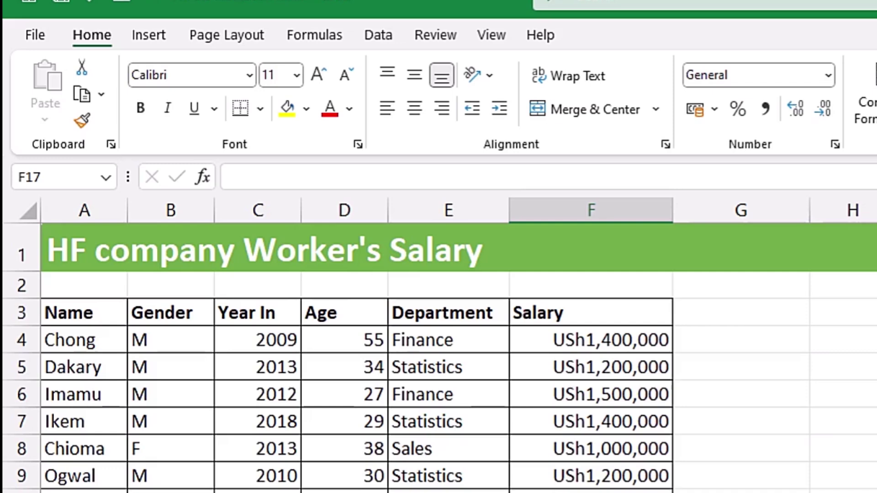
key(alt)
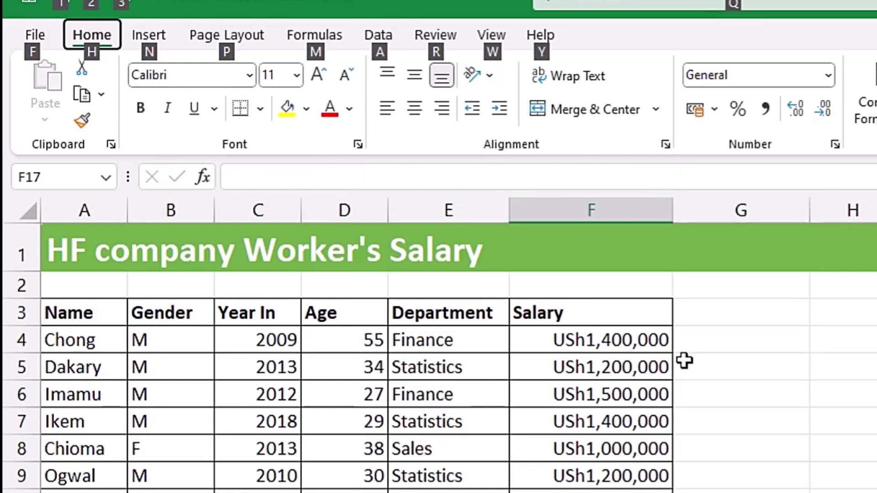
key(h)
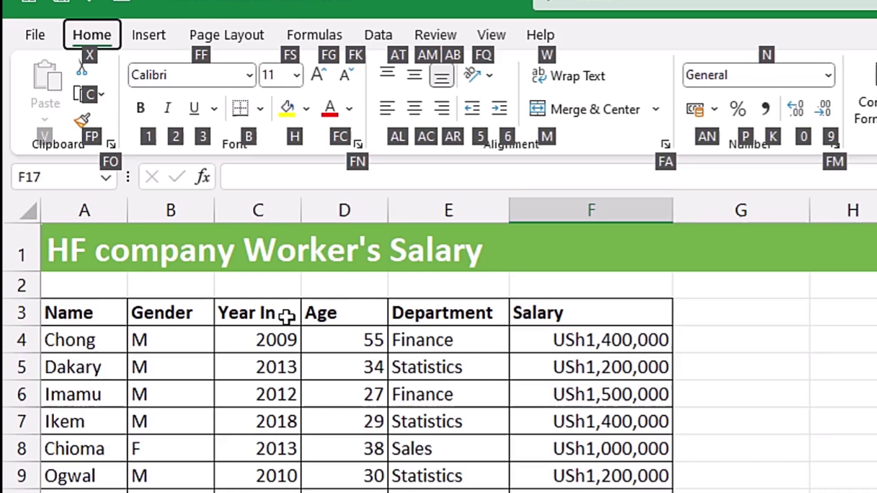
key(Escape)
key(Escape)
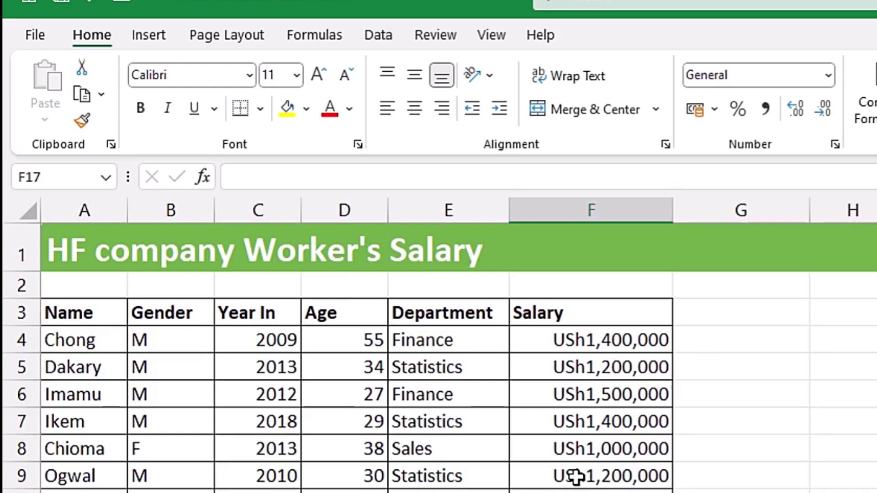
Step: From cell G8, show the Alt KeyTips and switch to the Data tab with A
click(788, 448)
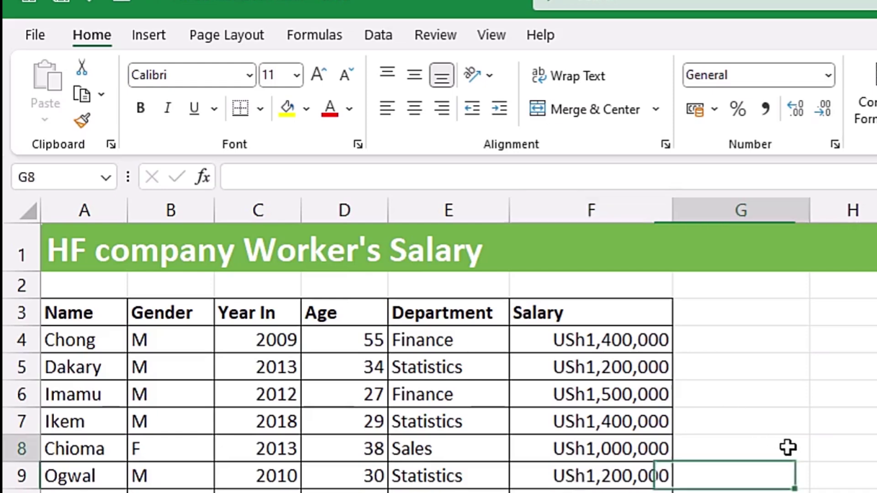
key(alt)
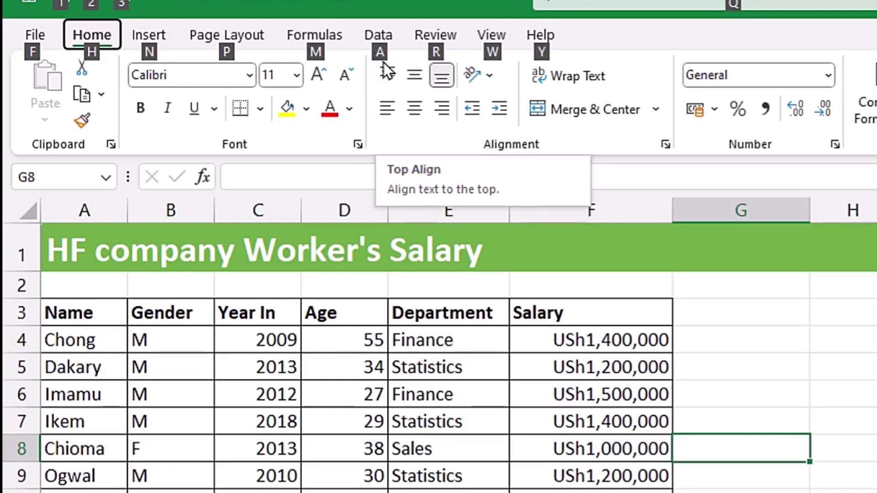
key(a)
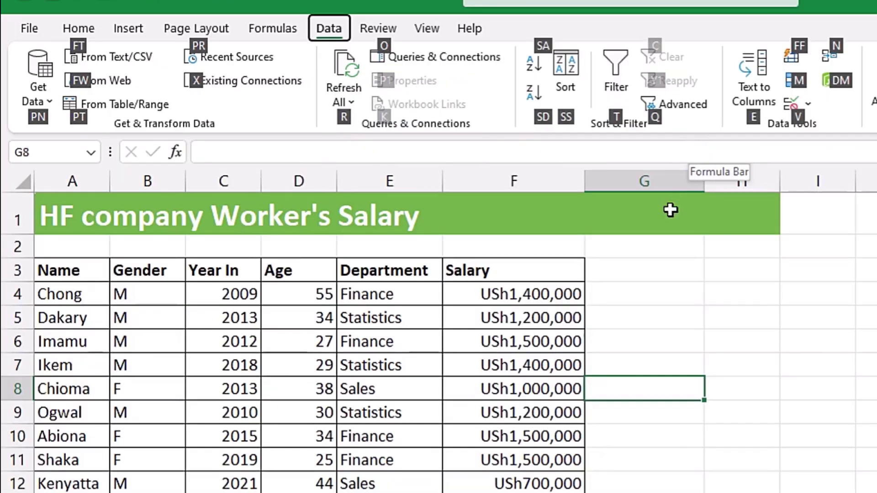
key(q)
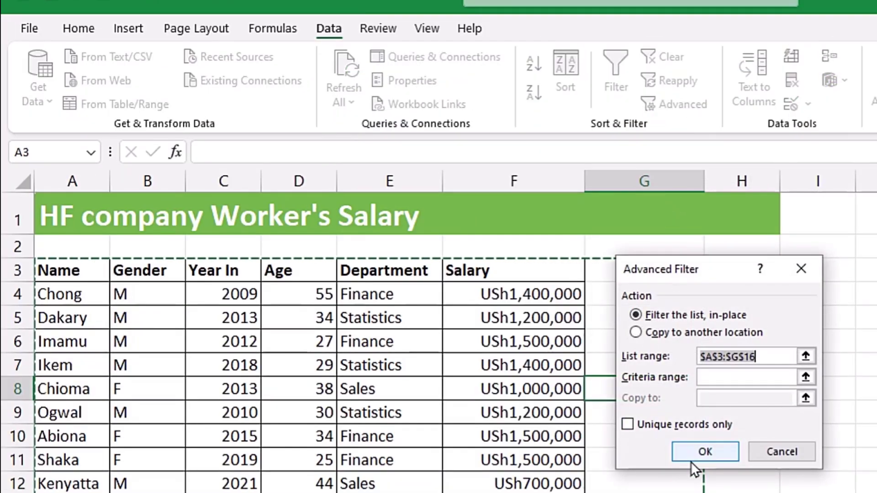
click(802, 269)
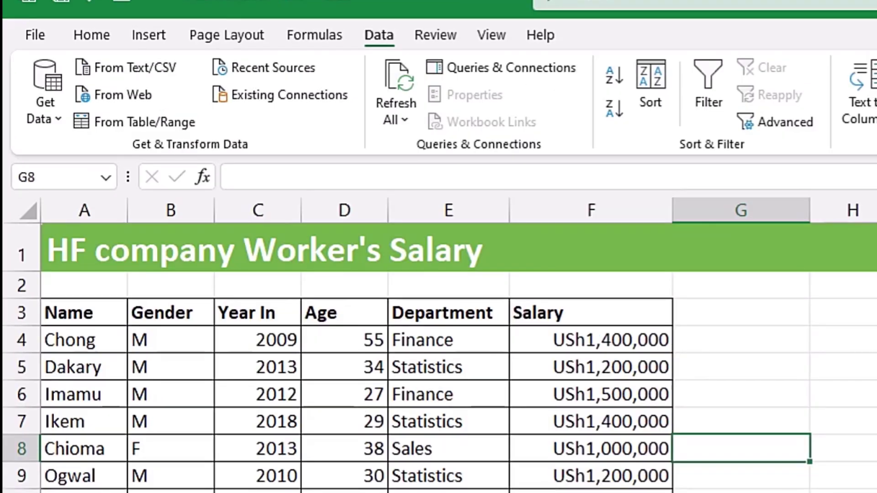
click(626, 476)
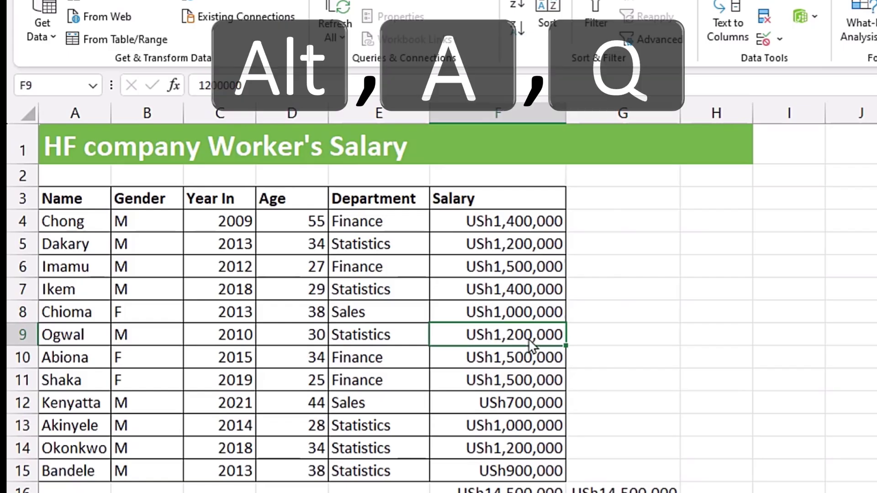
key(alt+a)
key(q)
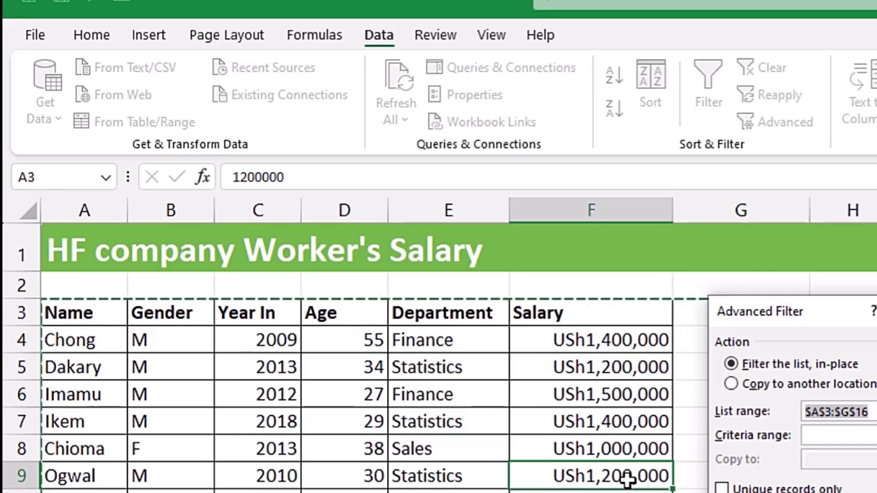
key(alt)
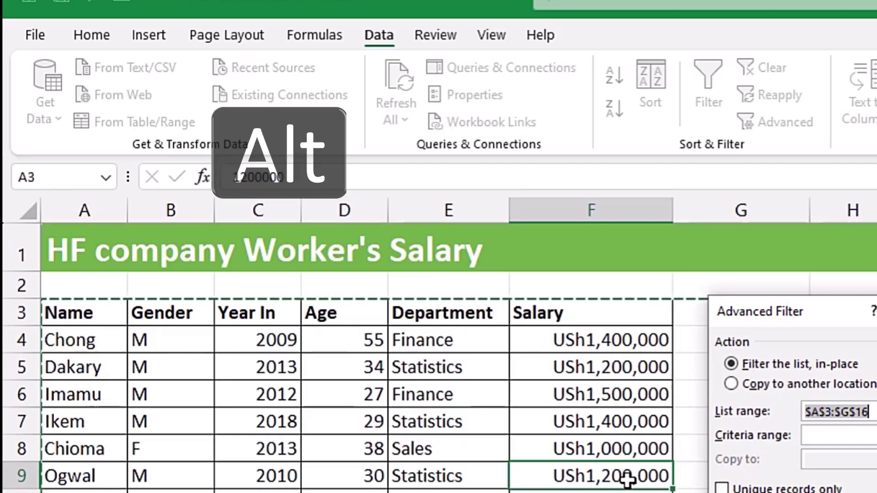
key(a)
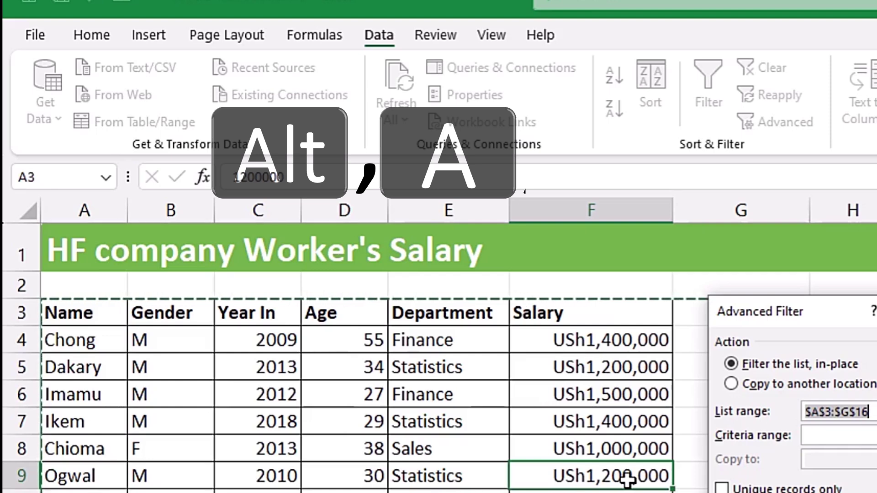
key(q)
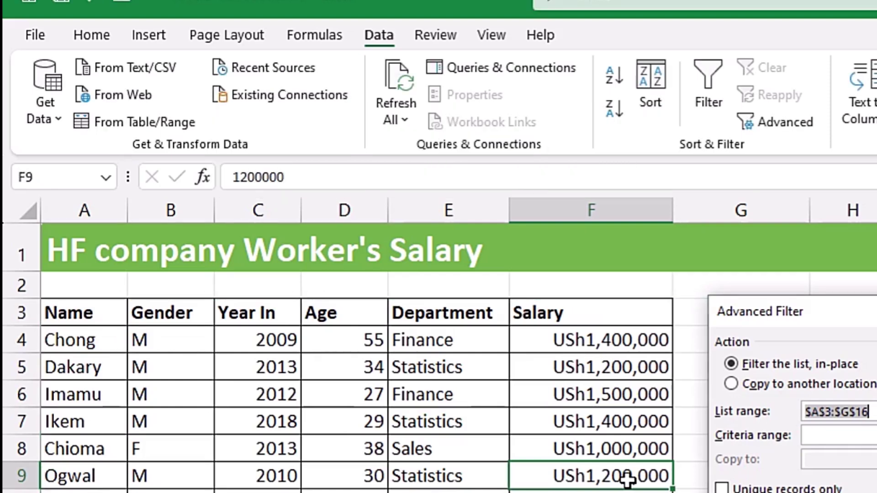
key(Escape)
click(874, 412)
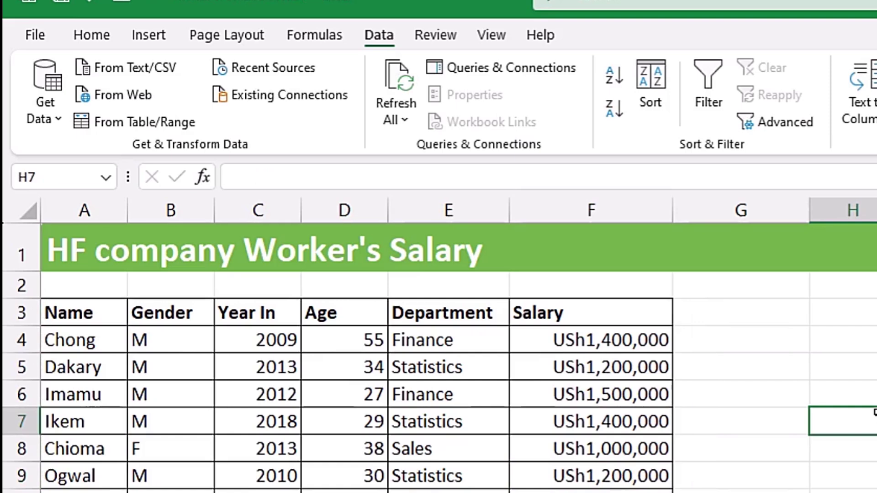